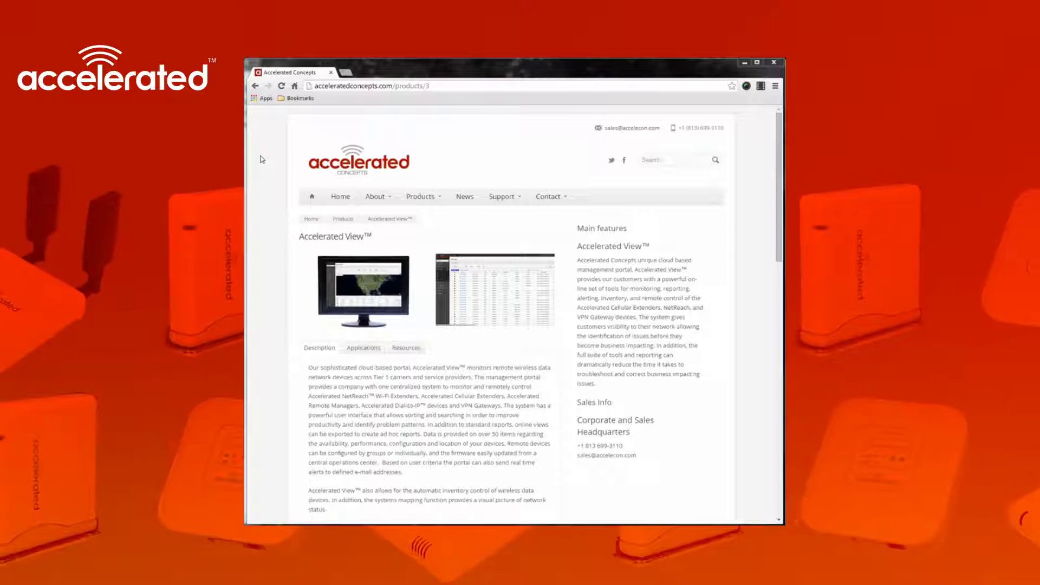
# Go to aview.accns.com to reach the Accelerated View sign-in page
pyautogui.click(474, 87)
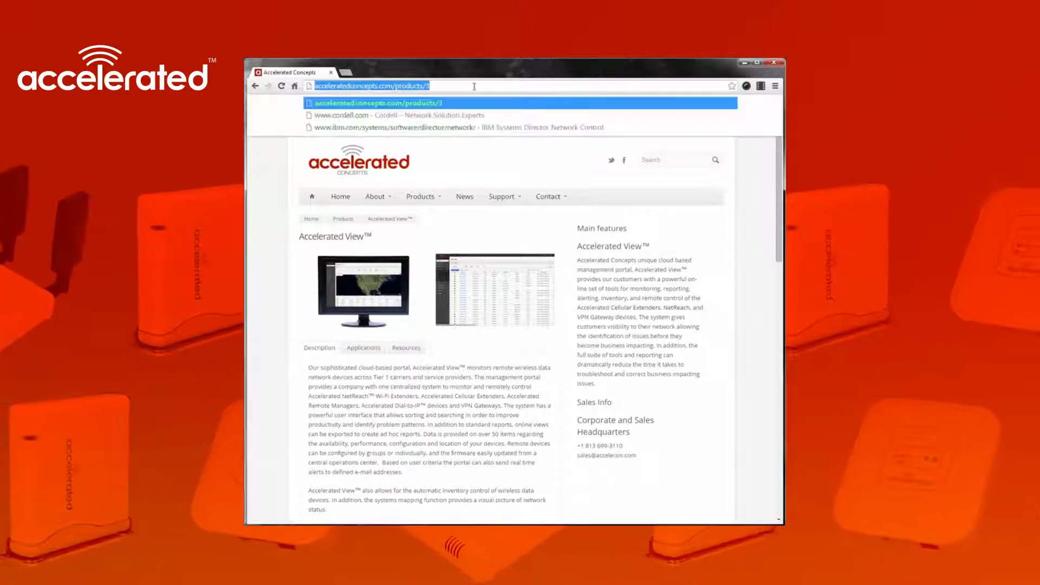
pyautogui.write('aview.accns.co')
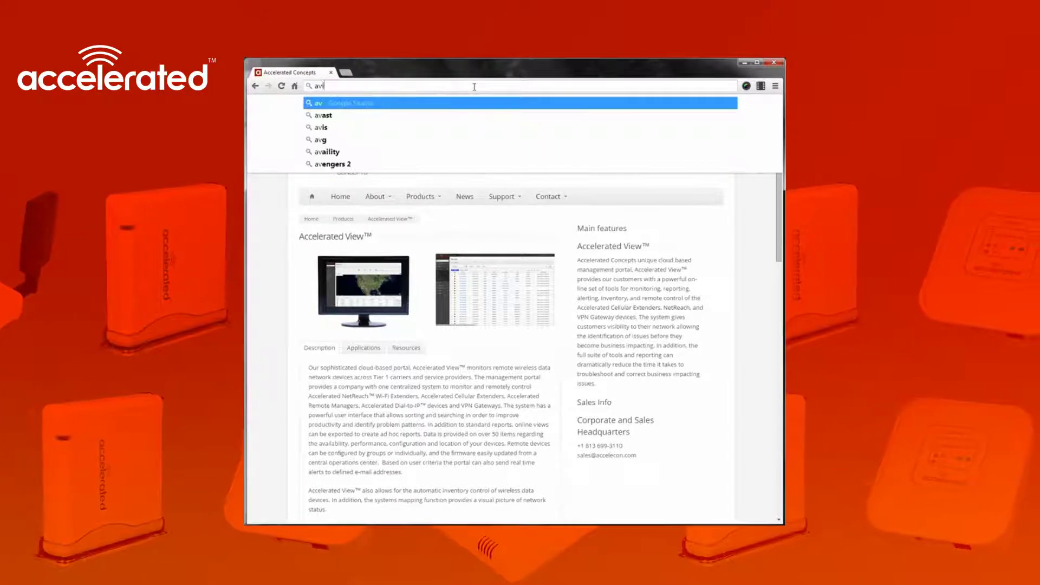
pyautogui.write('m')
pyautogui.press('Return')
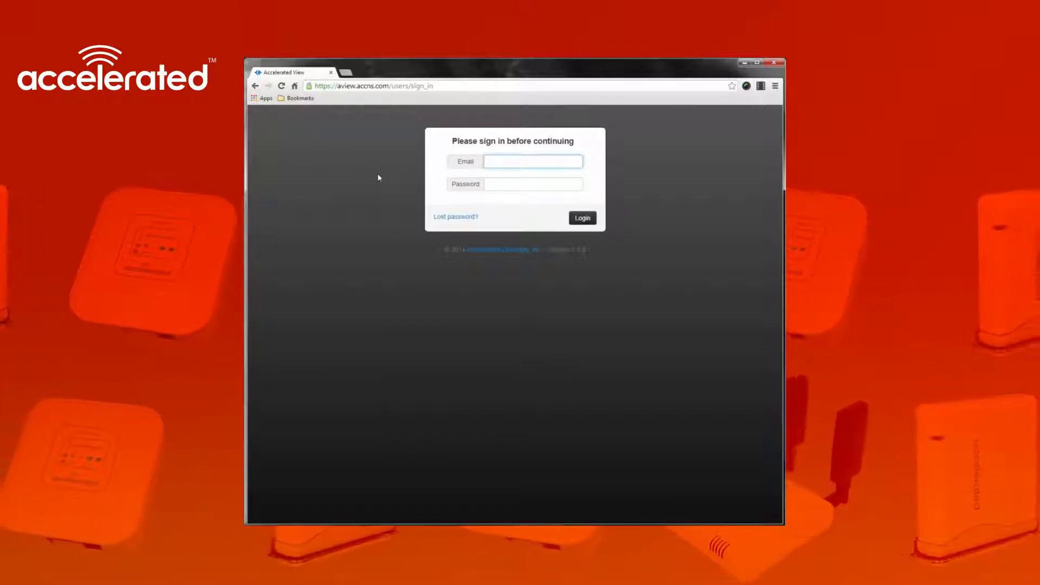
# Open the 'Lost password?' form that asks for an email address
pyautogui.click(465, 219)
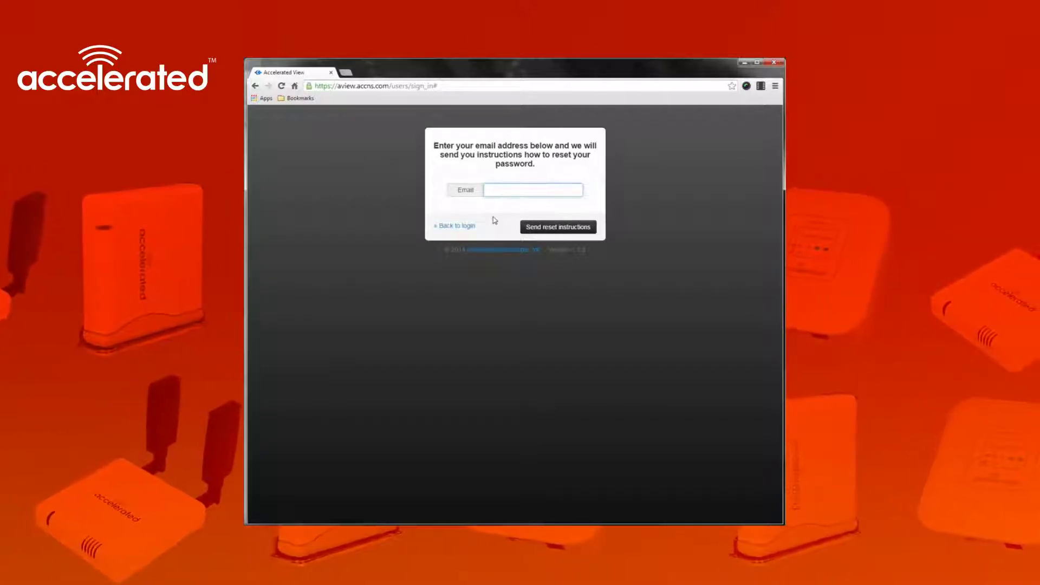
# Return to login and sign in with the account's email and password, reaching the 19-device Dashboard
pyautogui.click(455, 227)
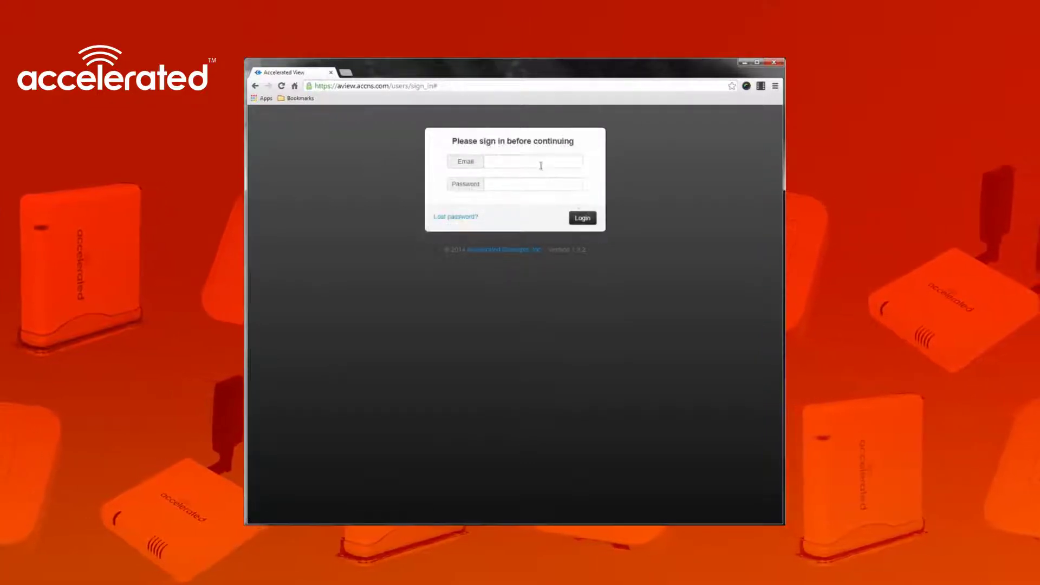
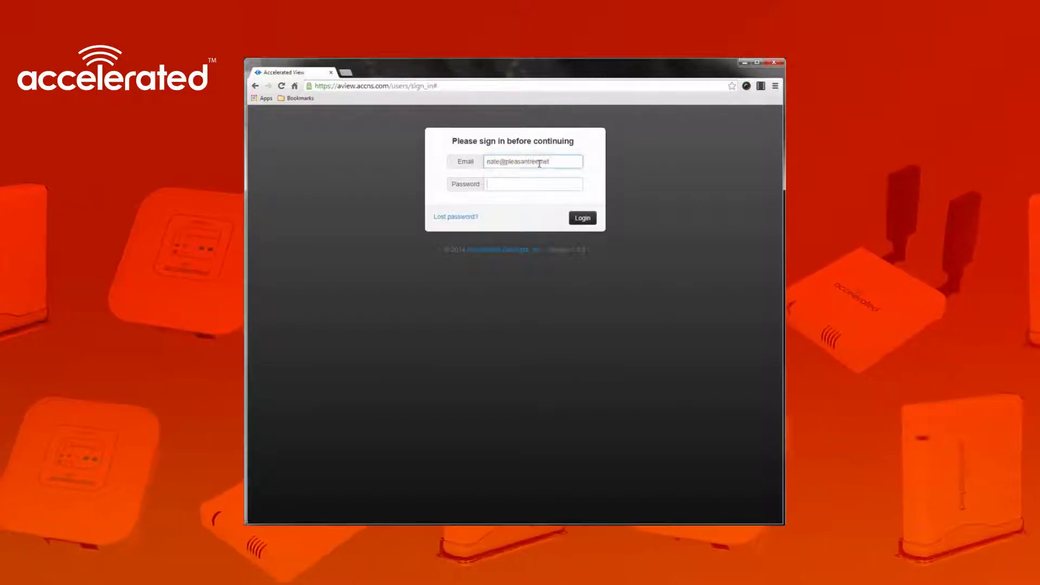
pyautogui.press('Tab')
pyautogui.write('******')
pyautogui.press('Return')
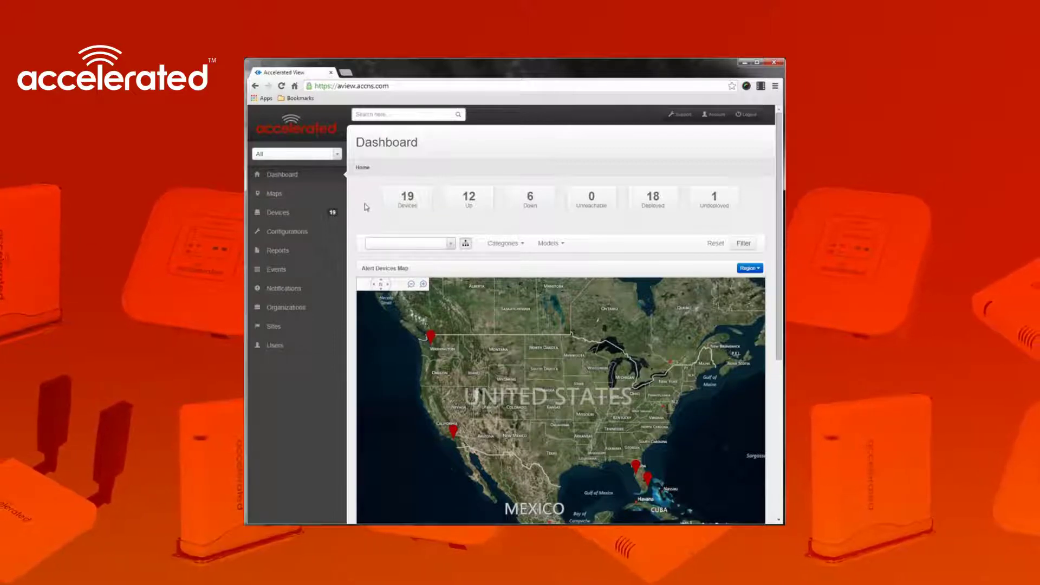
# Inspect the down Cellular 6200-FX device at Space Needle via the Washington marker, then close it
pyautogui.click(433, 340)
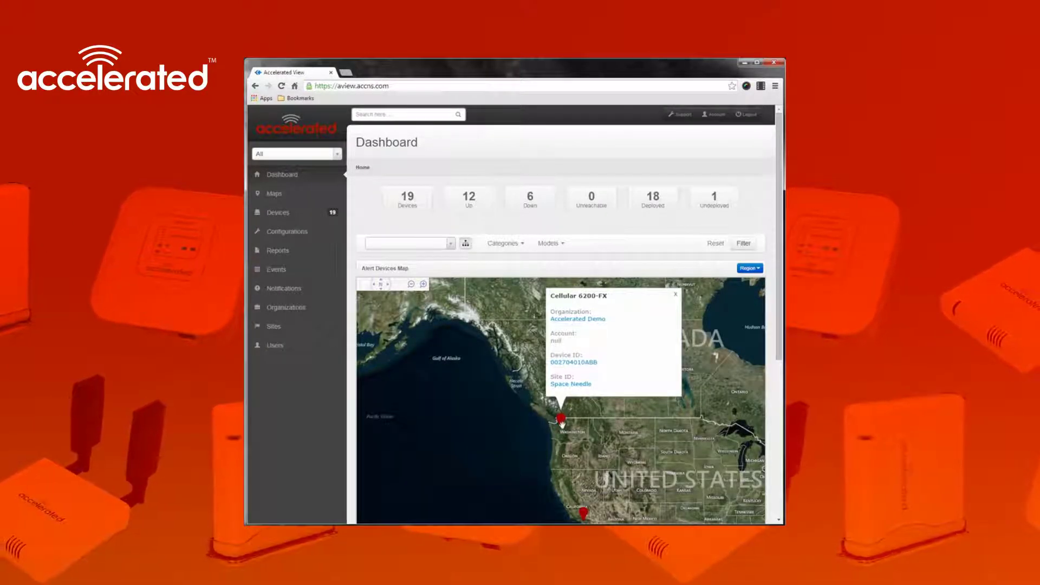
pyautogui.click(569, 362)
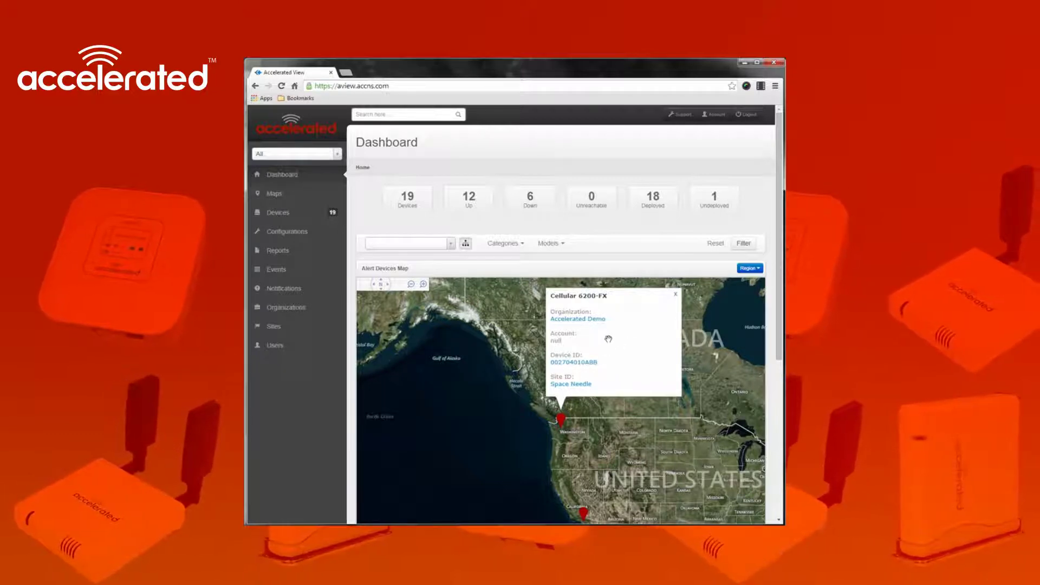
pyautogui.click(677, 294)
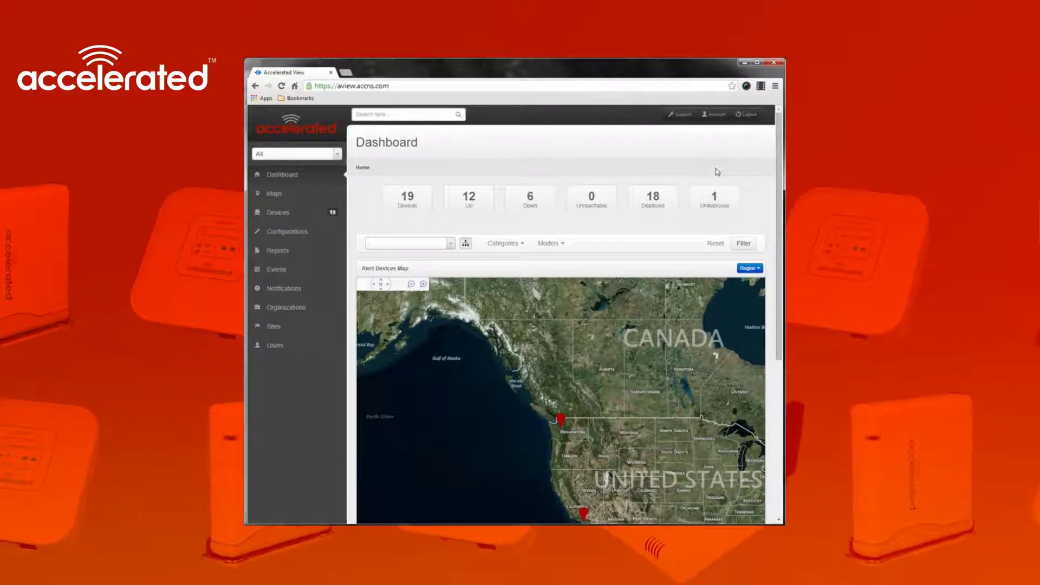
# Scroll down to review the down-devices table and pan the map to the eastern US
pyautogui.scroll(-3, 346, 218)
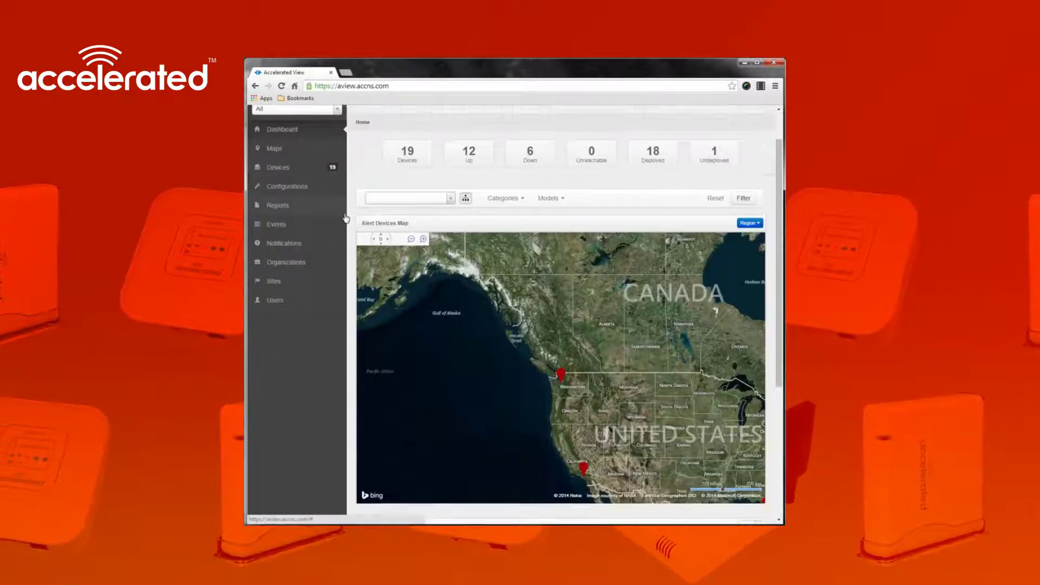
pyautogui.scroll(-3, 346, 218)
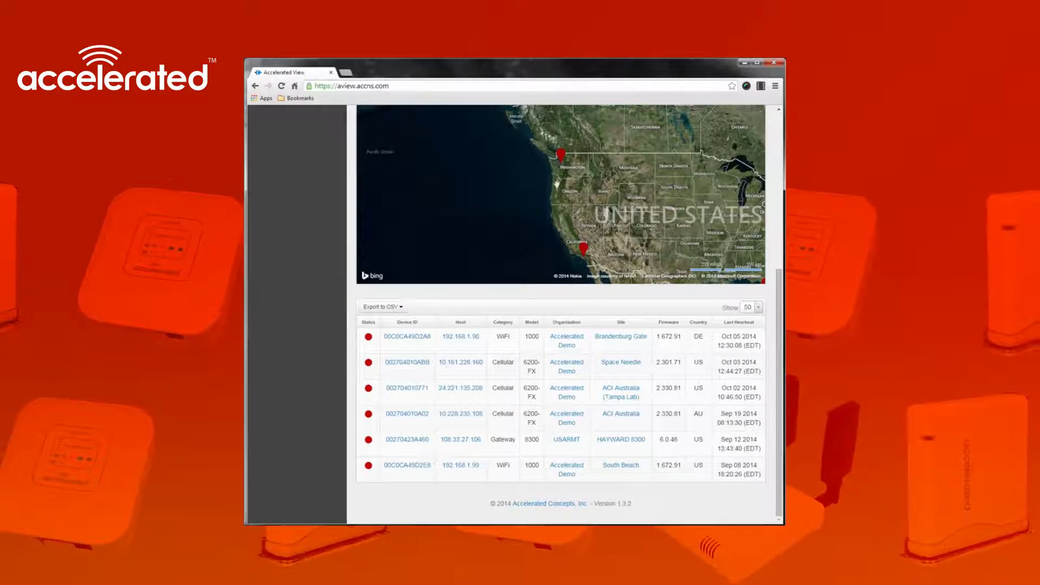
pyautogui.moveTo(564, 195); pyautogui.dragTo(511, 181)
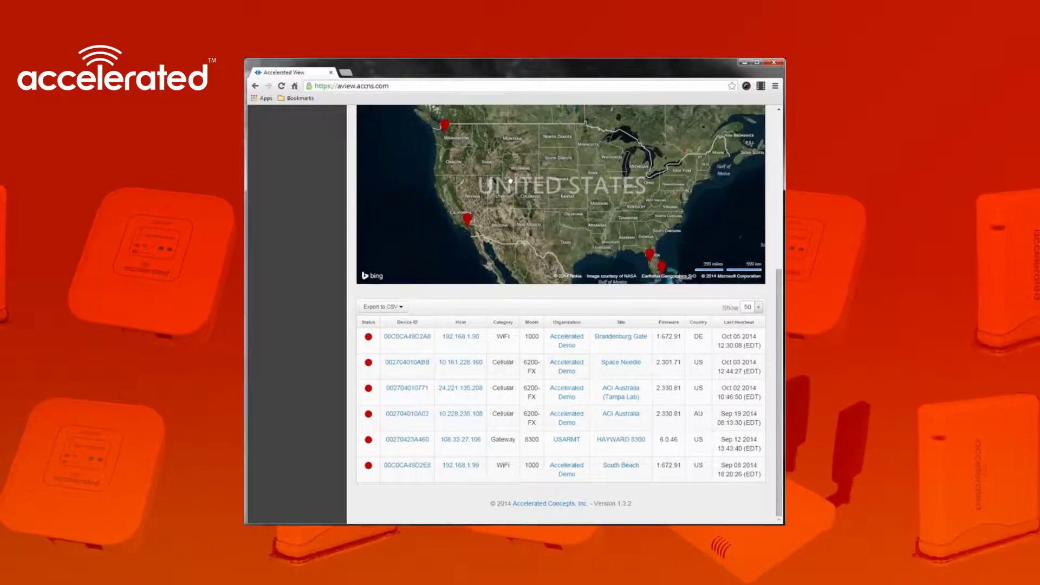
pyautogui.scroll(-3, 510, 181)
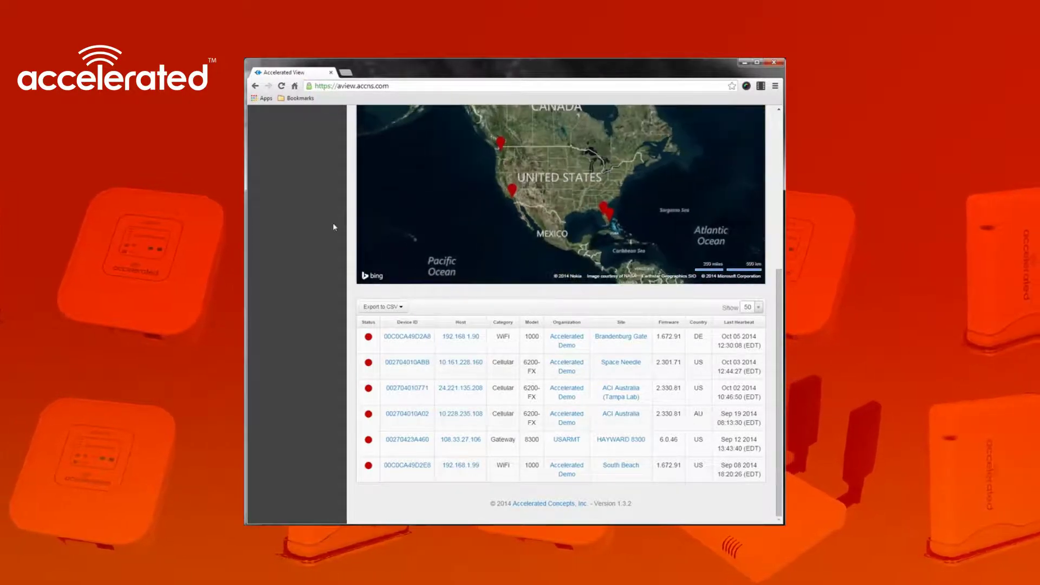
pyautogui.scroll(2, 333, 223)
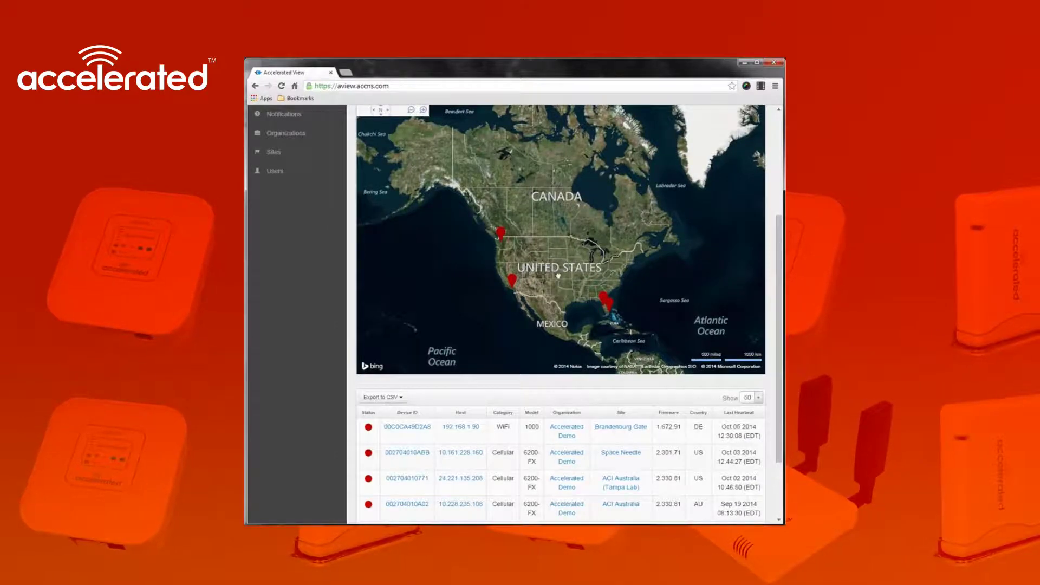
# Pan the alert map across the Pacific to the down-device marker on Australia's east coast
pyautogui.moveTo(558, 275); pyautogui.dragTo(704, 249)
pyautogui.moveTo(516, 274); pyautogui.dragTo(549, 182)
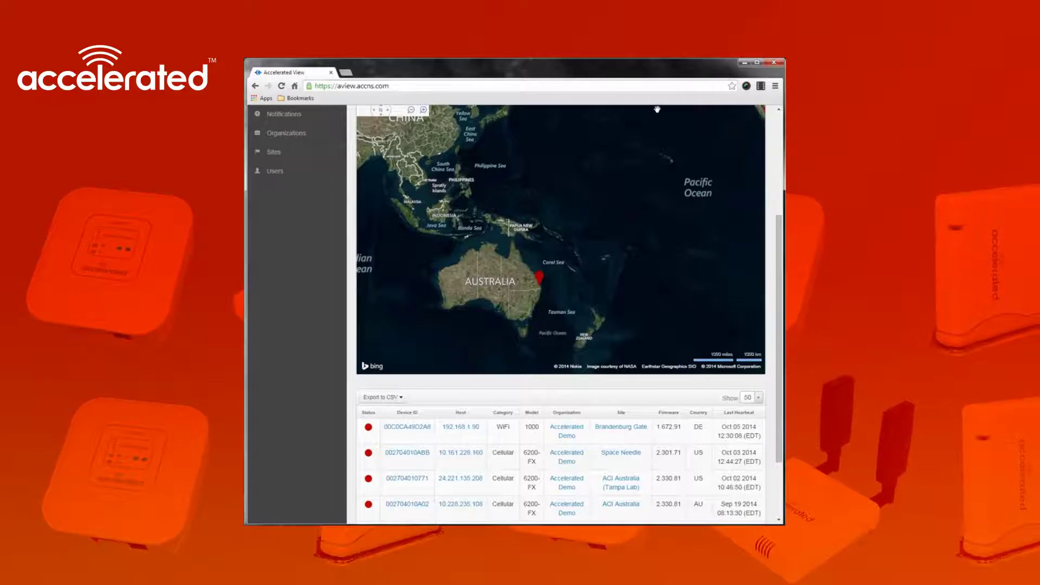
pyautogui.moveTo(776, 275); pyautogui.dragTo(776, 220)
# Jump the alert map to the Europe region and look over the device table
pyautogui.click(749, 184)
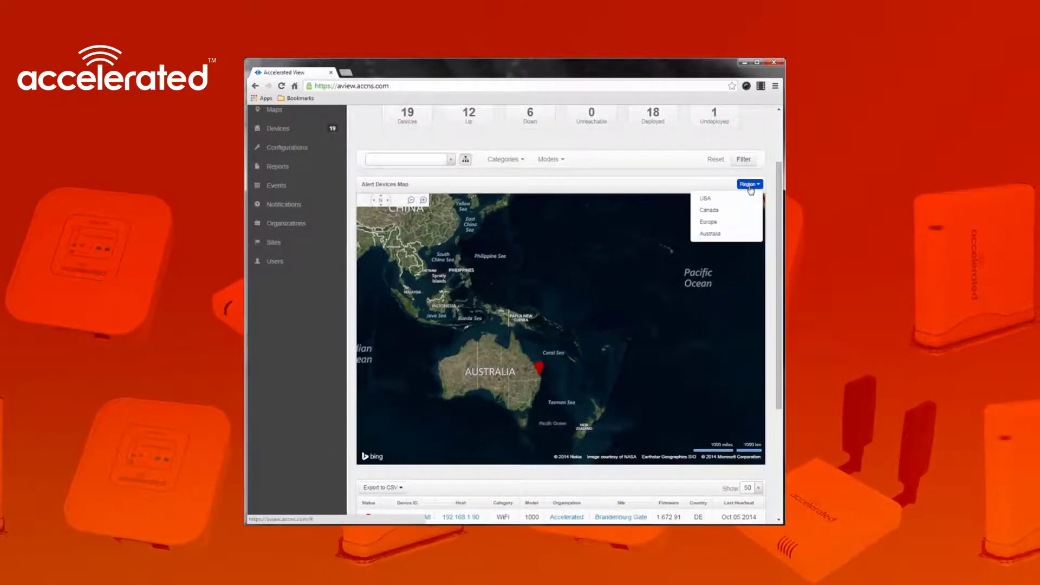
pyautogui.click(737, 227)
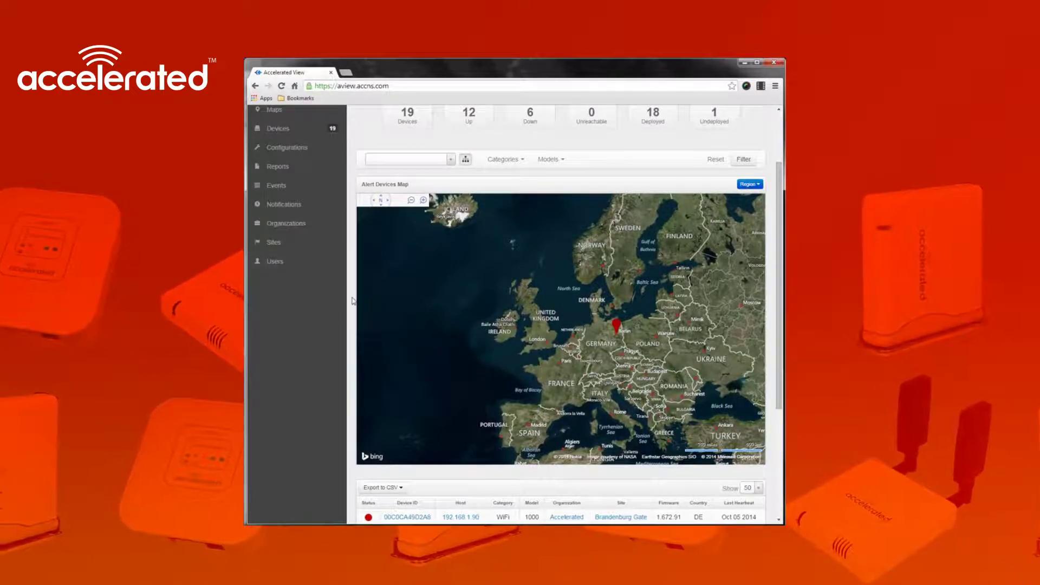
pyautogui.scroll(-3, 358, 294)
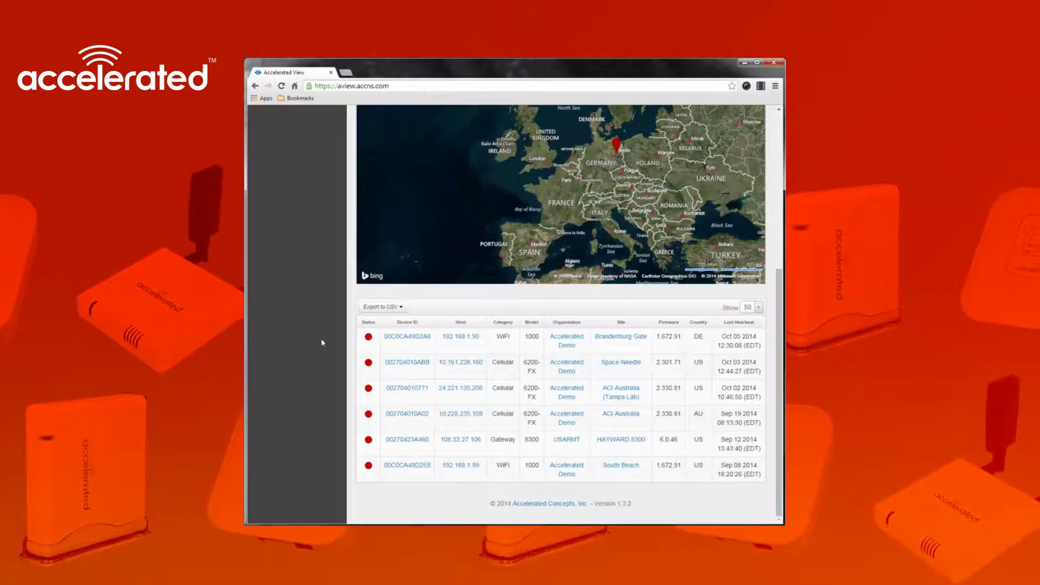
pyautogui.scroll(4, 323, 342)
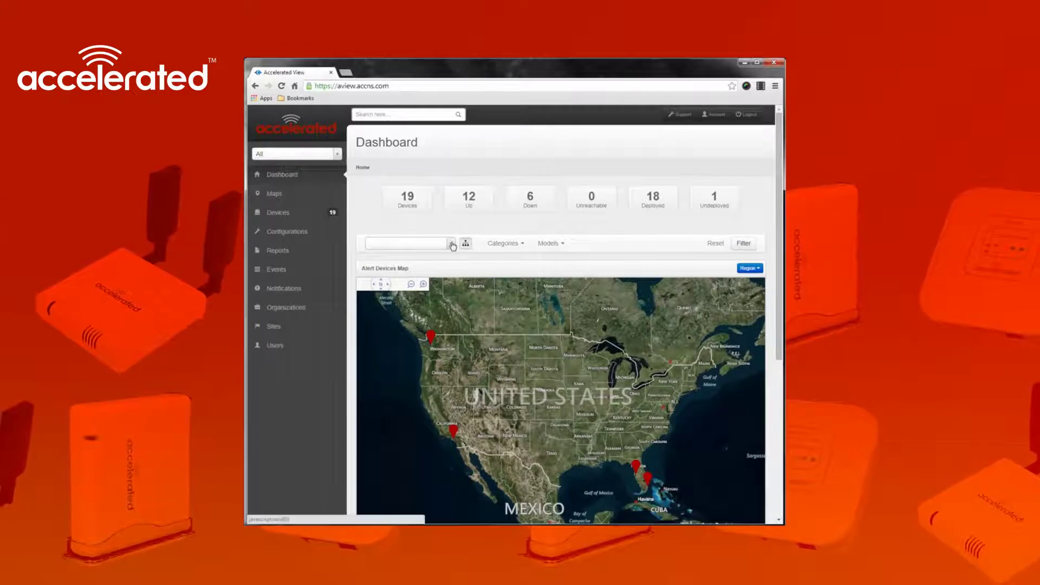
# Filter the Dashboard by the Accelerated Demo Sub-organization
pyautogui.click(452, 243)
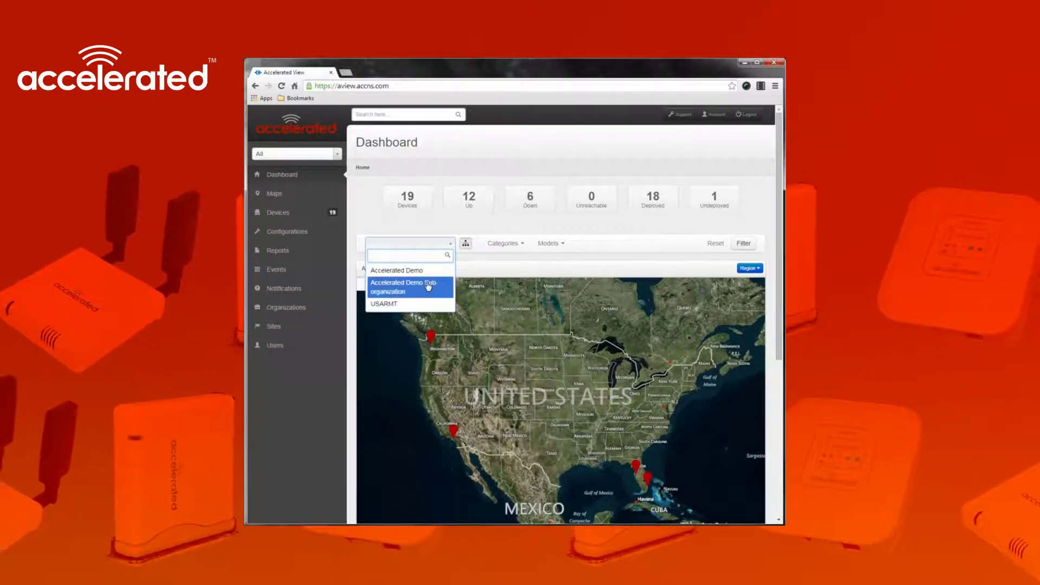
pyautogui.click(428, 288)
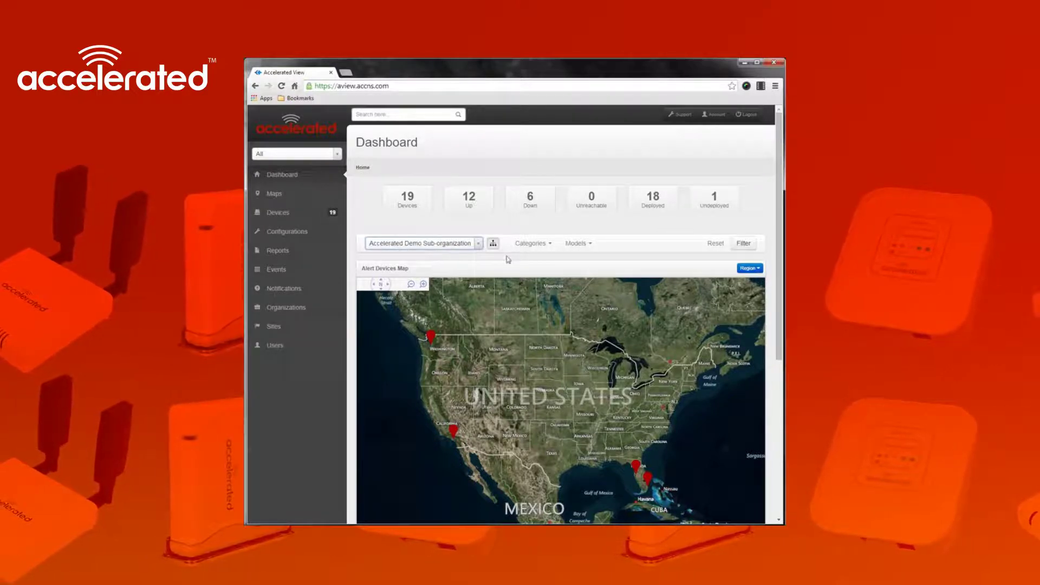
# Apply category and model filters so the Dashboard counts 1 device, 1 up, 1 deployed
pyautogui.click(550, 249)
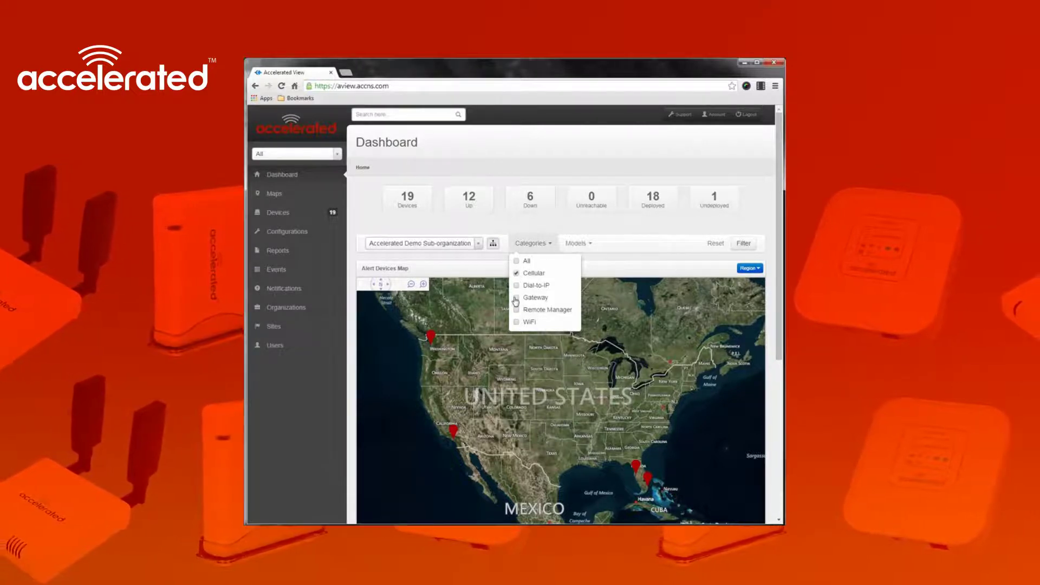
pyautogui.click(588, 245)
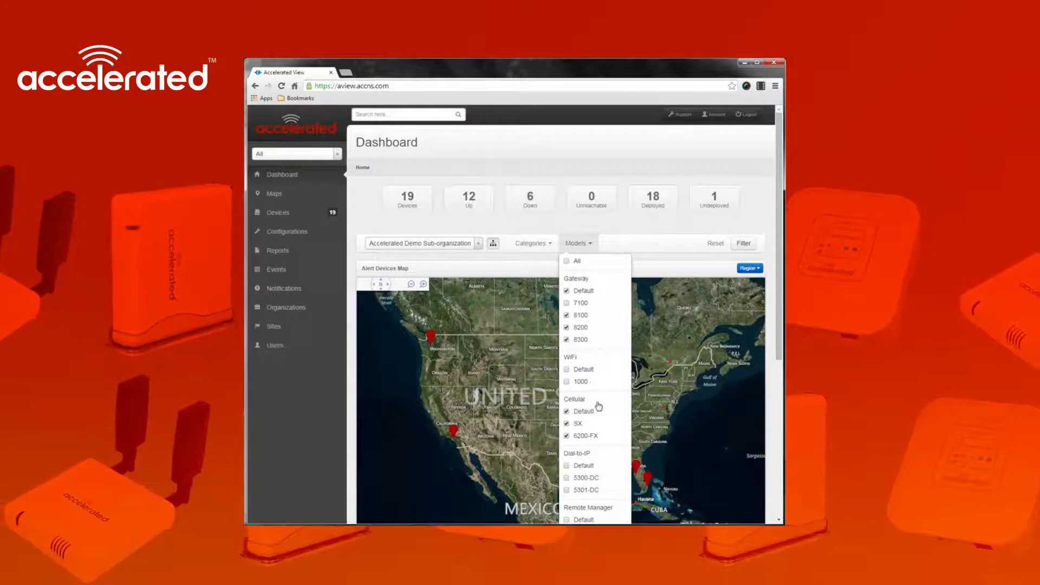
pyautogui.click(742, 247)
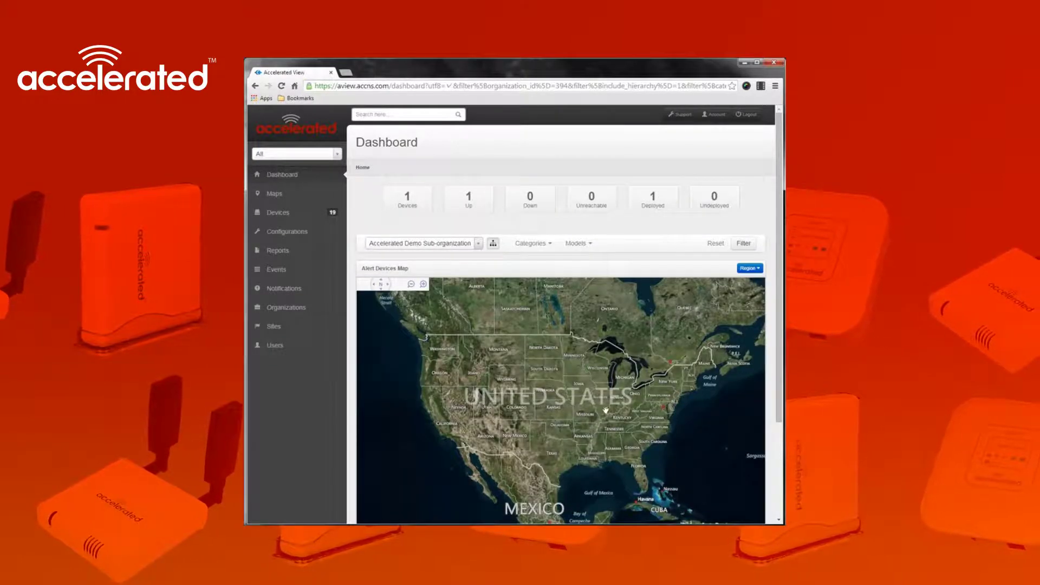
pyautogui.scroll(-2, 597, 401)
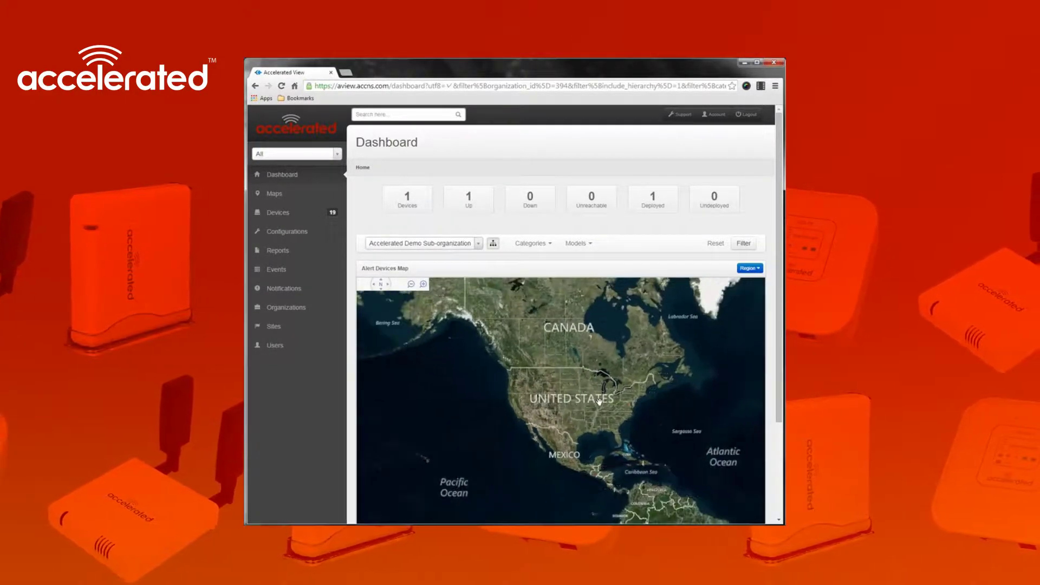
pyautogui.moveTo(542, 462); pyautogui.dragTo(423, 443)
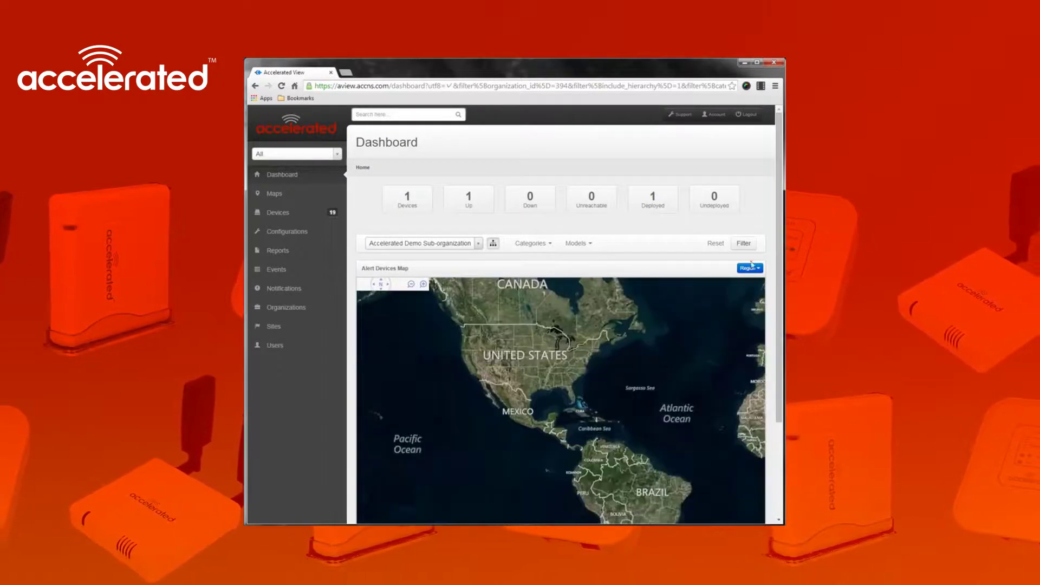
# Reset the Dashboard filters to All, restoring the 19-device count
pyautogui.click(716, 244)
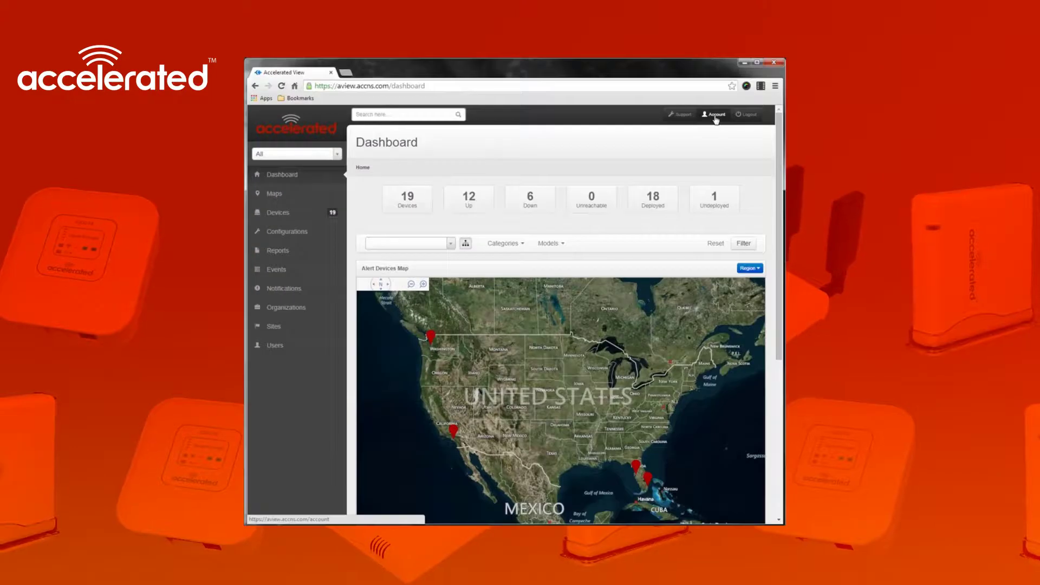
# Enable notifications in Account settings and view the empty Notification Subscriptions page
pyautogui.click(716, 118)
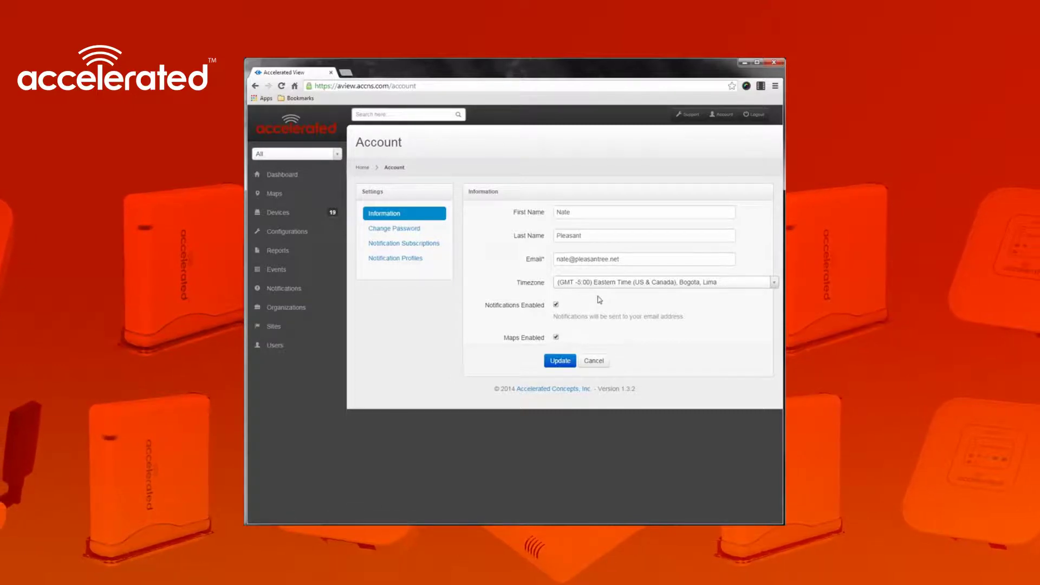
pyautogui.click(556, 305)
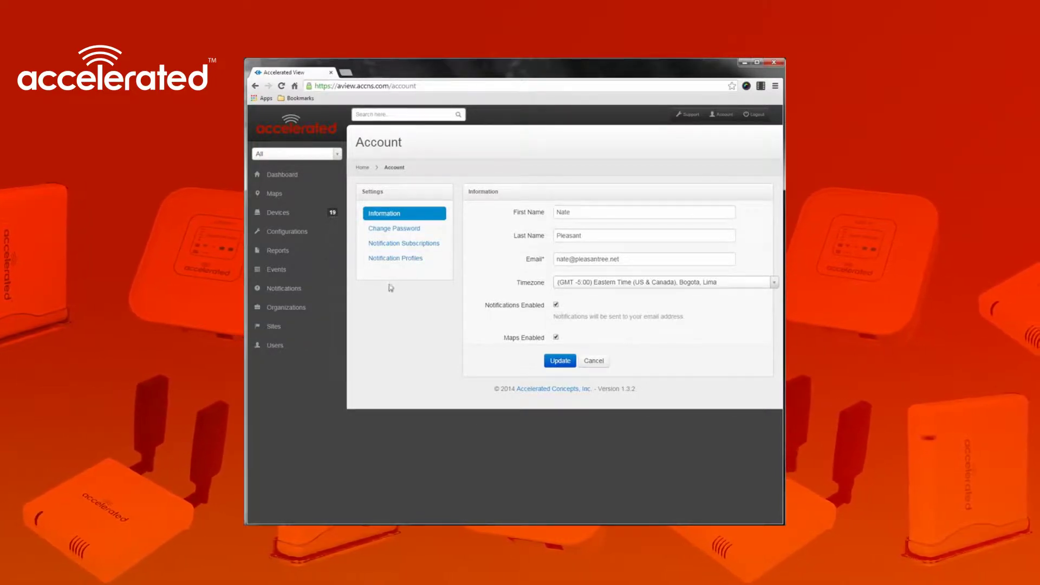
pyautogui.click(398, 245)
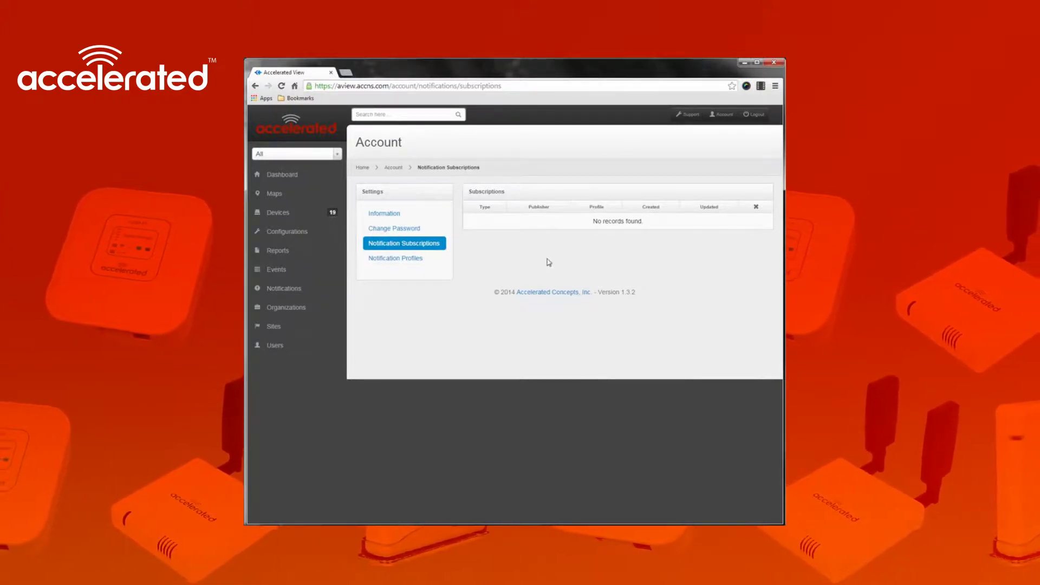
# Show the account's Notification Profiles page, listing the Default profile with 0 subscriptions
pyautogui.click(412, 259)
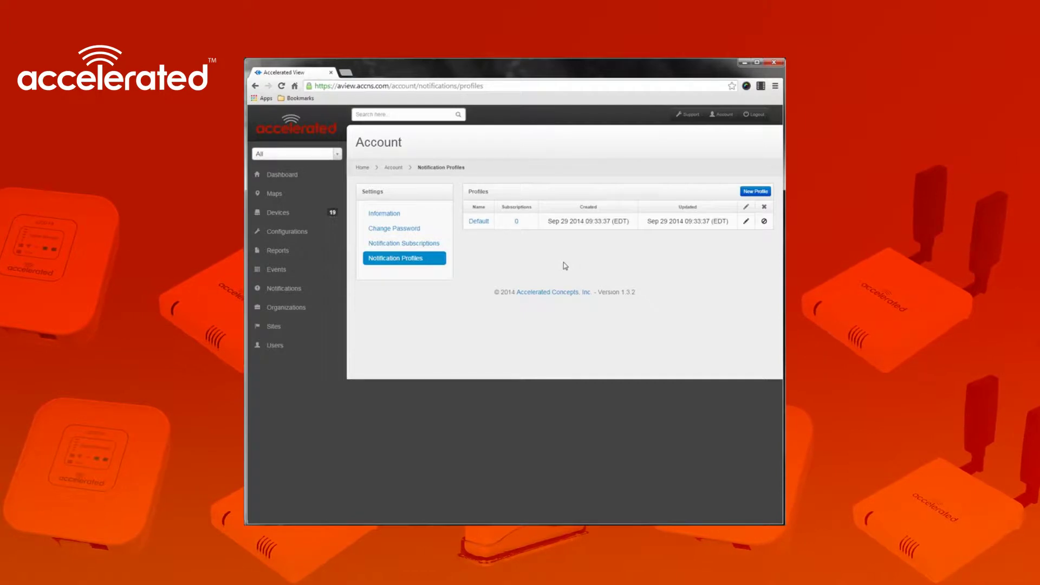
# Return to the account Information settings form
pyautogui.click(390, 213)
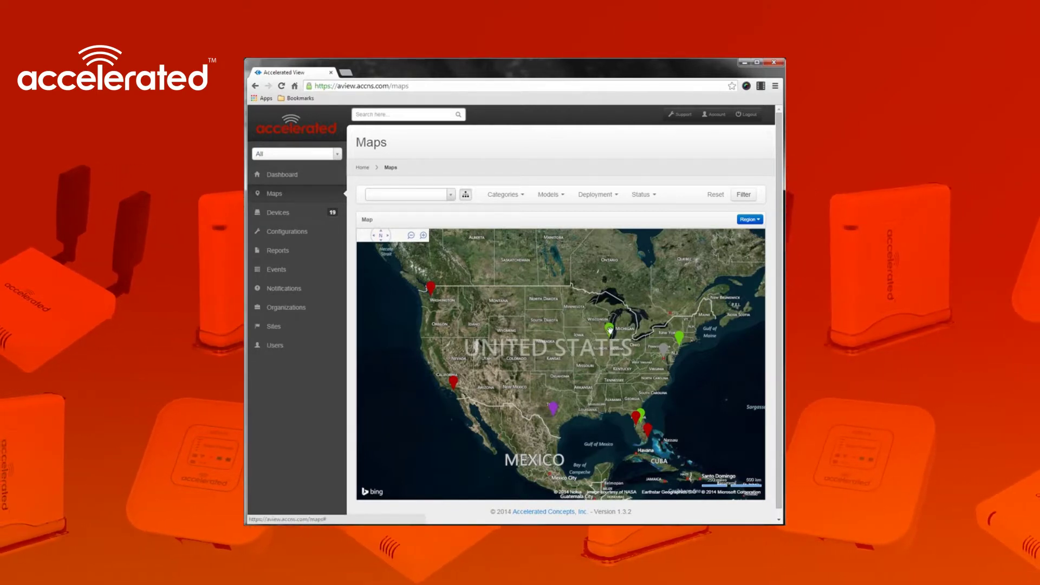
# Inspect the green Michigan device's details, then limit the map to Accelerated Demo Sub-organization
pyautogui.click(609, 329)
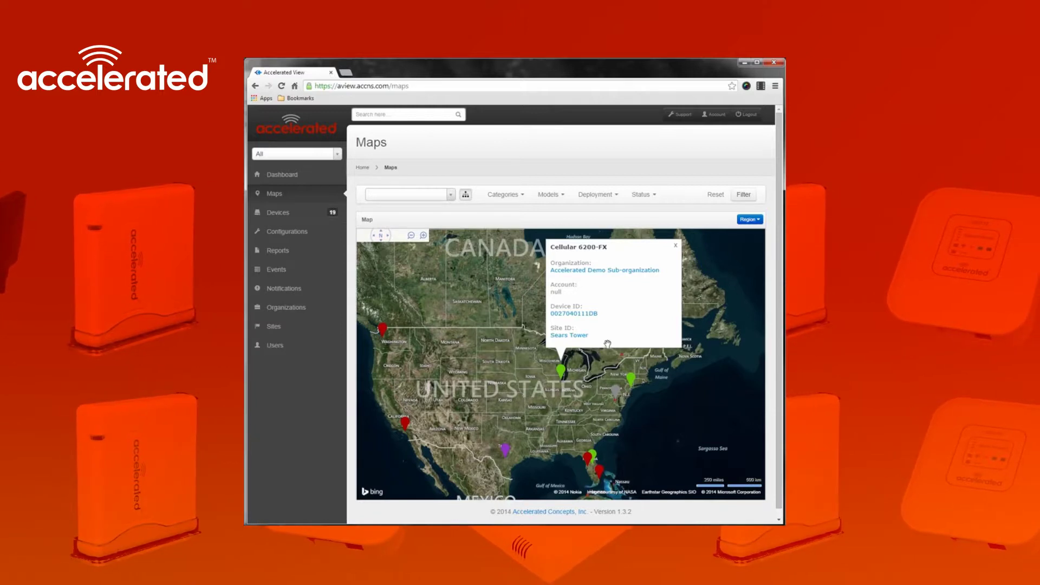
pyautogui.click(676, 247)
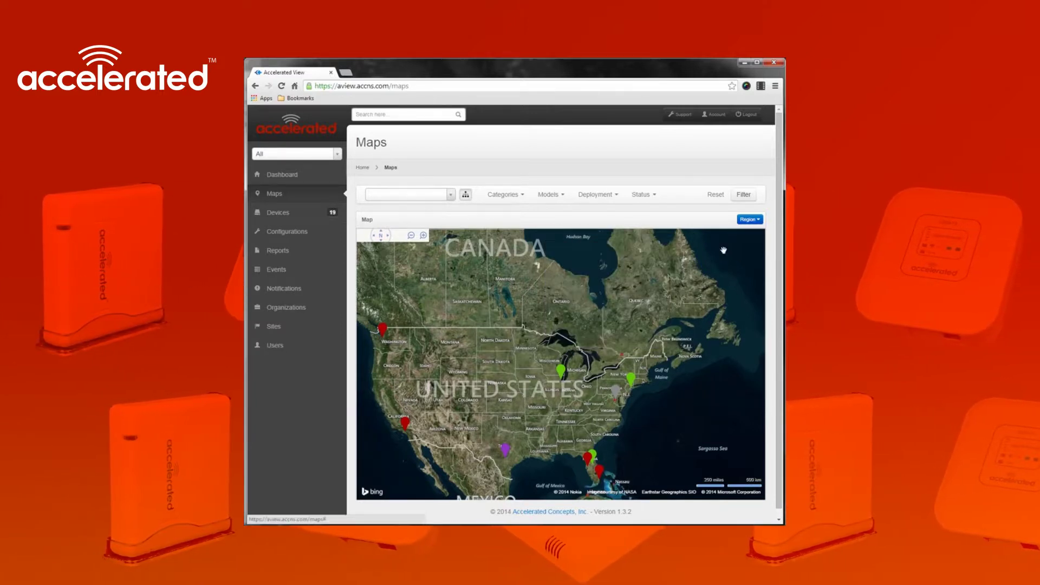
pyautogui.click(439, 196)
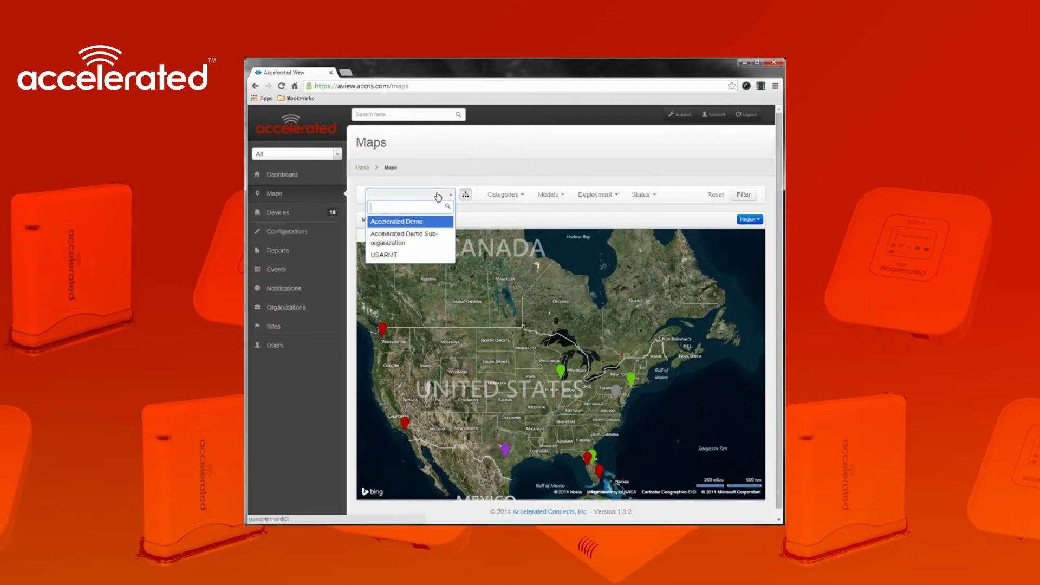
pyautogui.click(434, 242)
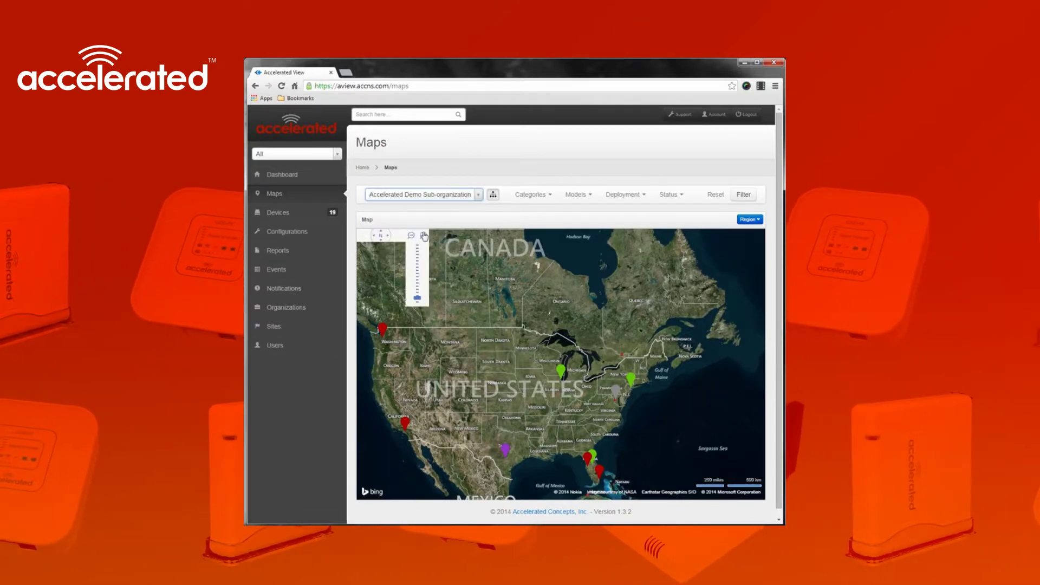
# Set the category, model and deployment filters and status Up, then apply them
pyautogui.click(537, 196)
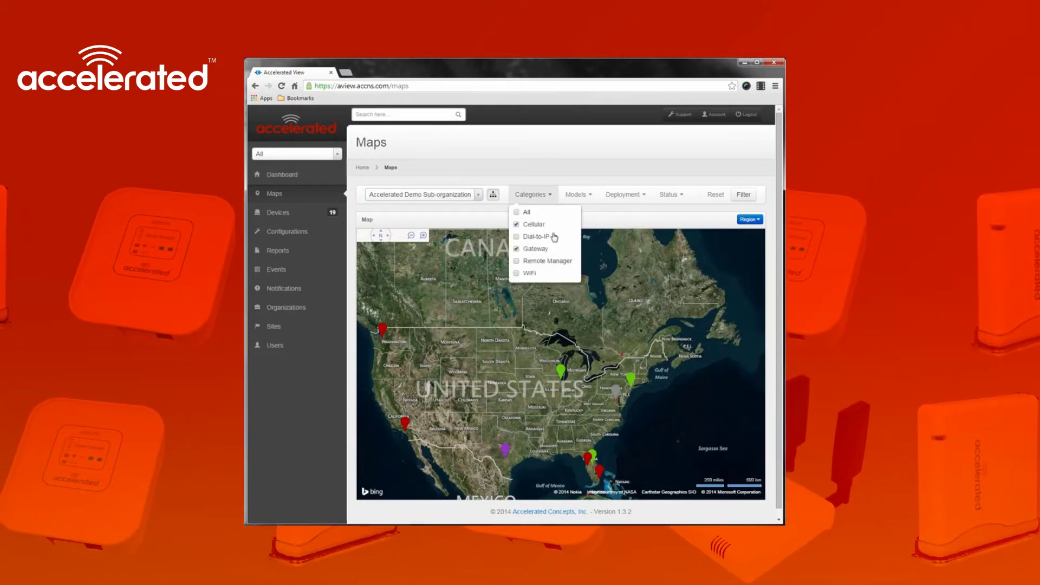
pyautogui.click(596, 194)
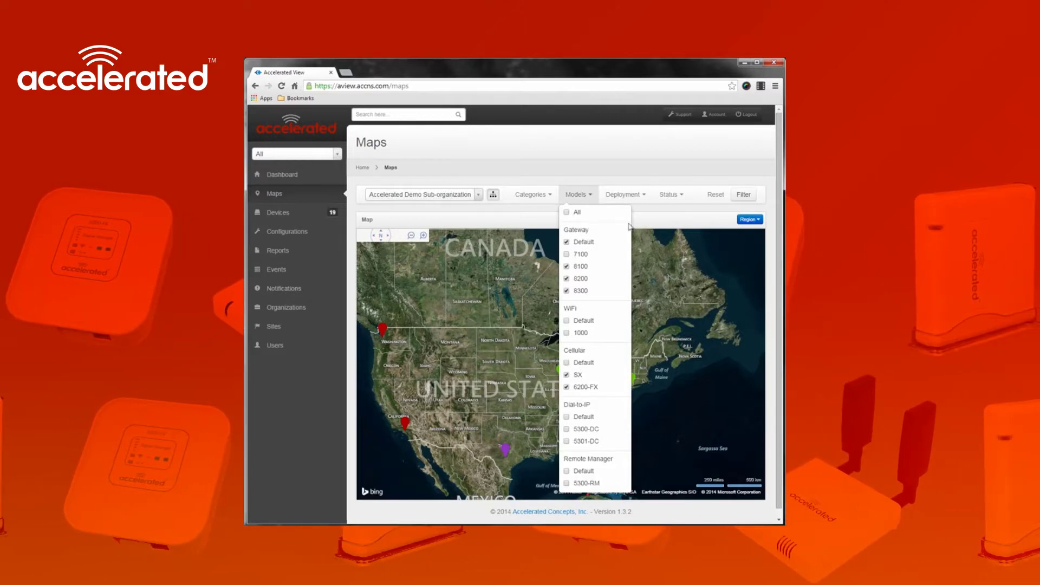
pyautogui.click(628, 196)
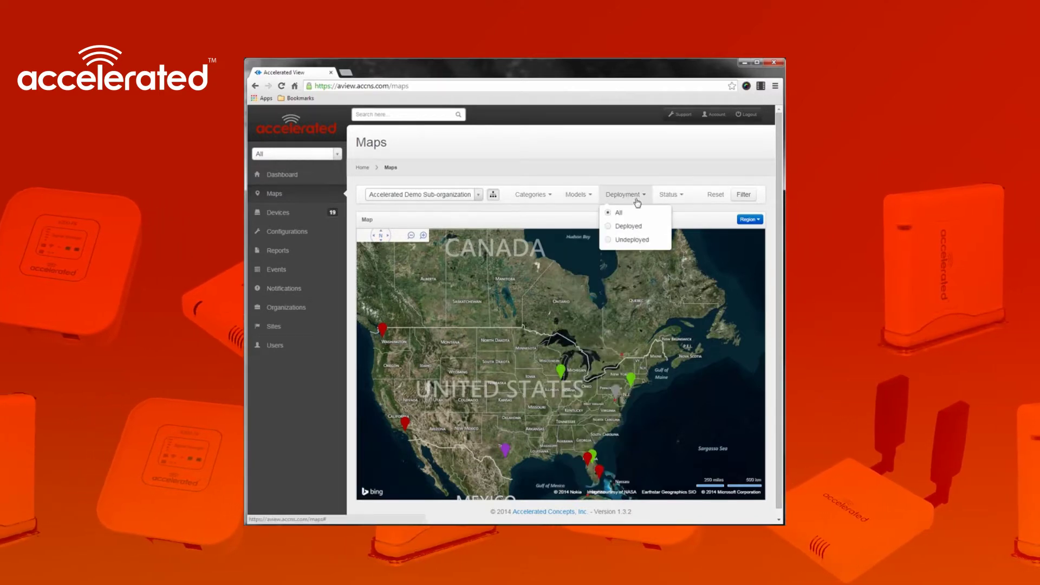
pyautogui.click(678, 198)
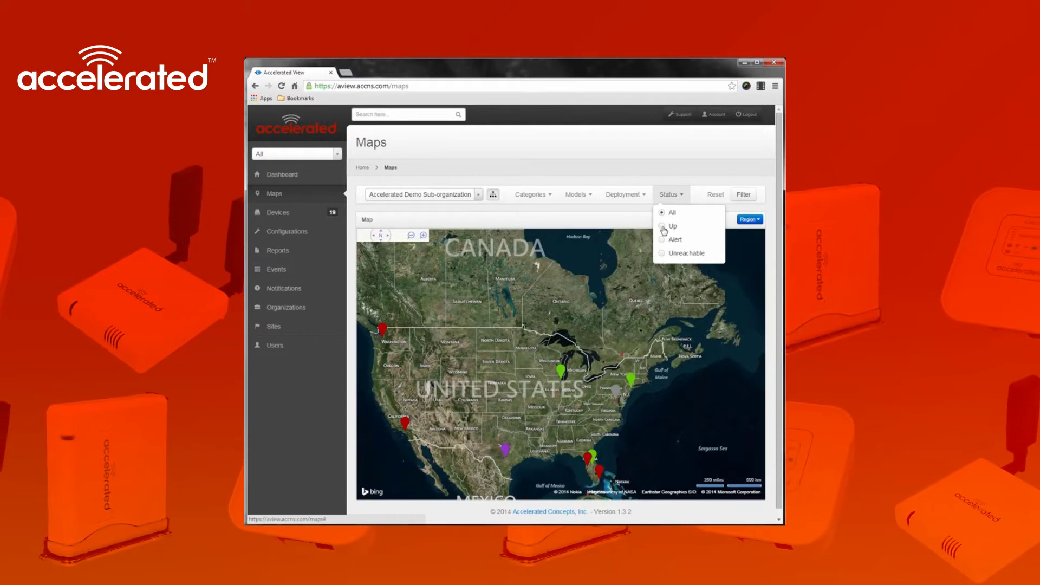
pyautogui.click(742, 195)
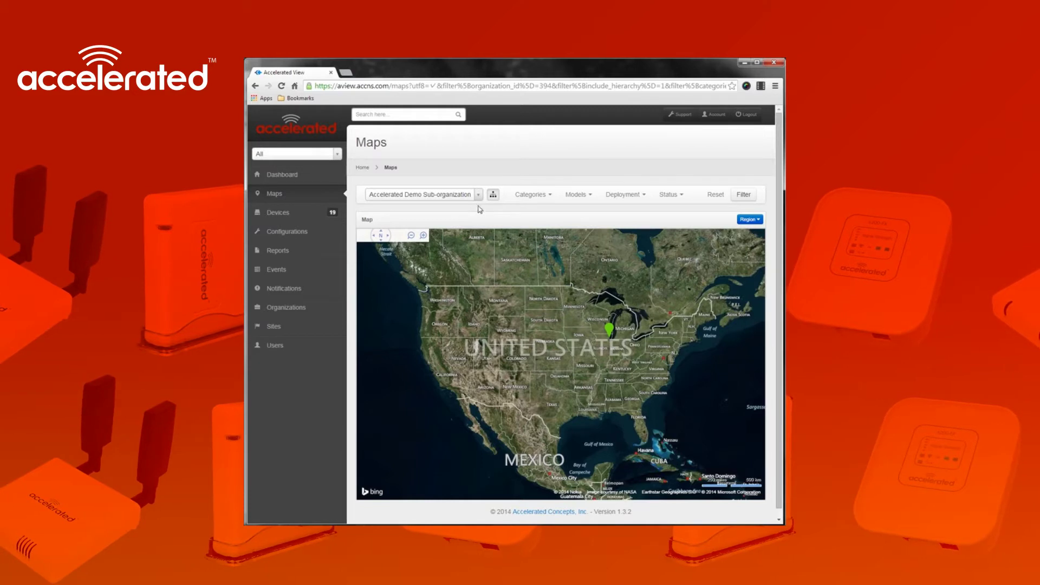
pyautogui.click(609, 329)
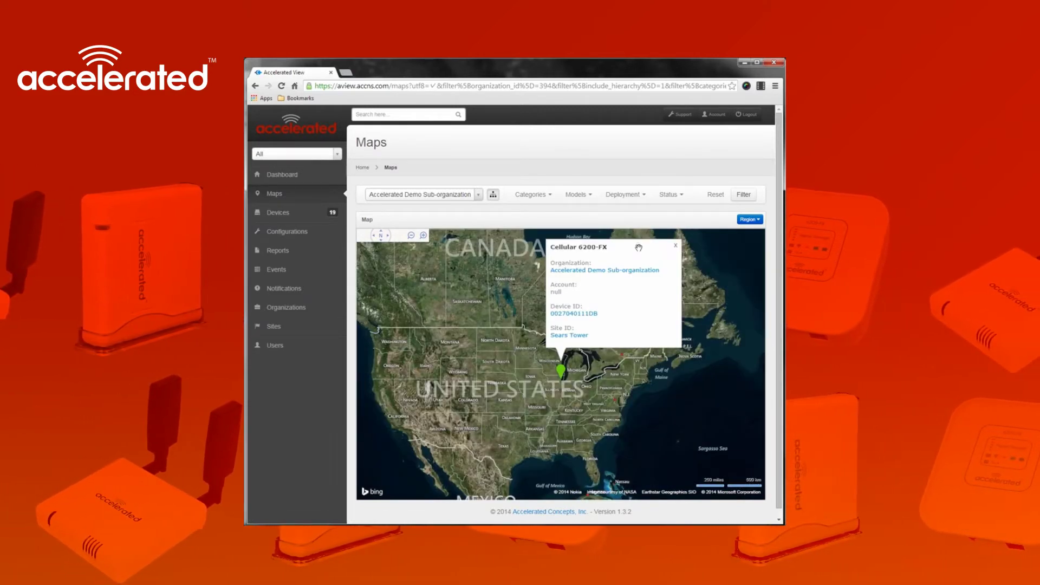
pyautogui.click(675, 247)
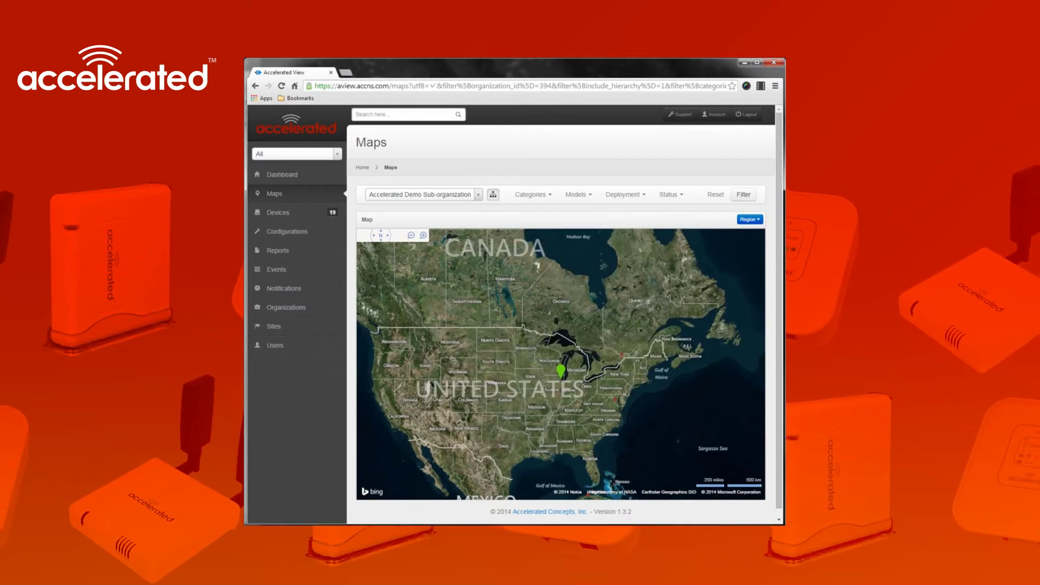